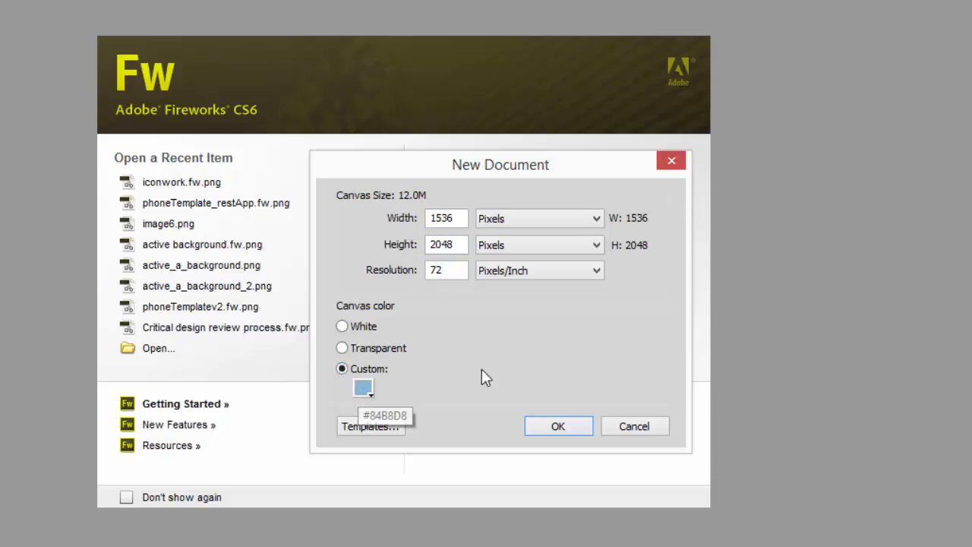
# Step: Create the new 1536 x 2048 pixel document with custom canvas color #84B8D8 and view it at 50%
pyautogui.click(559, 425)
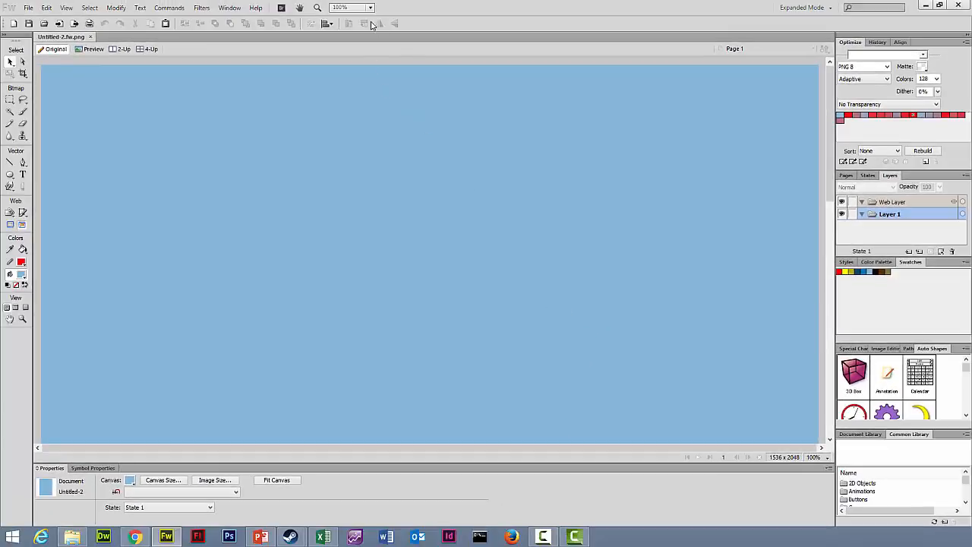
pyautogui.click(369, 7)
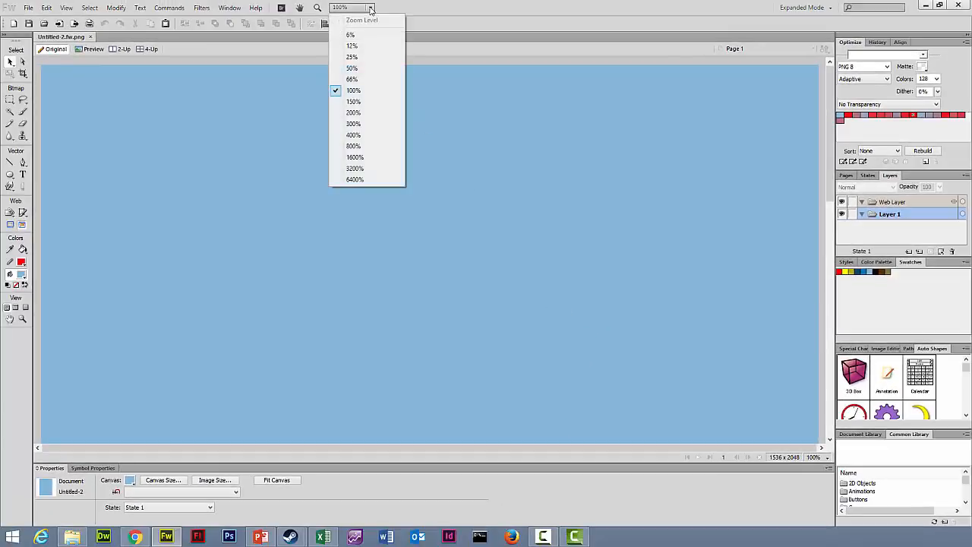
pyautogui.click(360, 79)
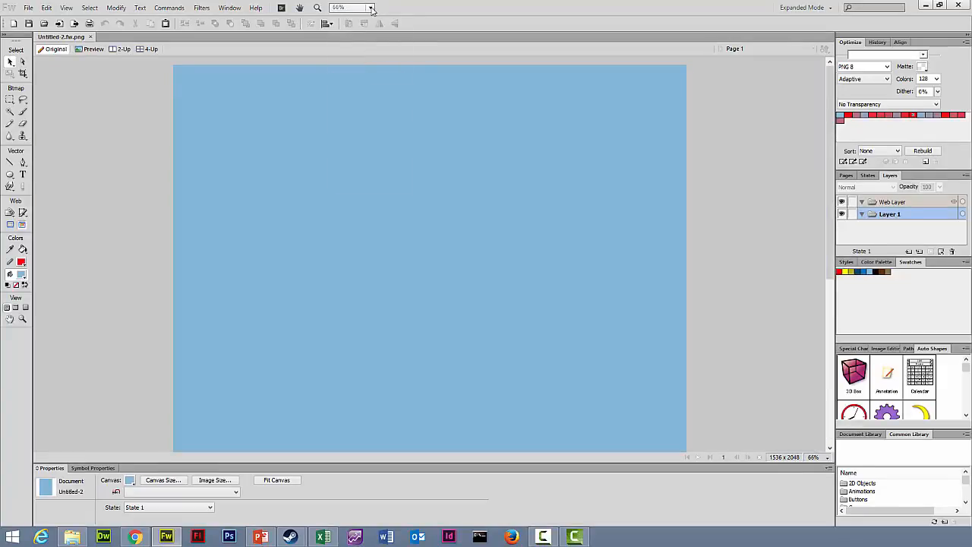
pyautogui.click(371, 7)
pyautogui.click(359, 69)
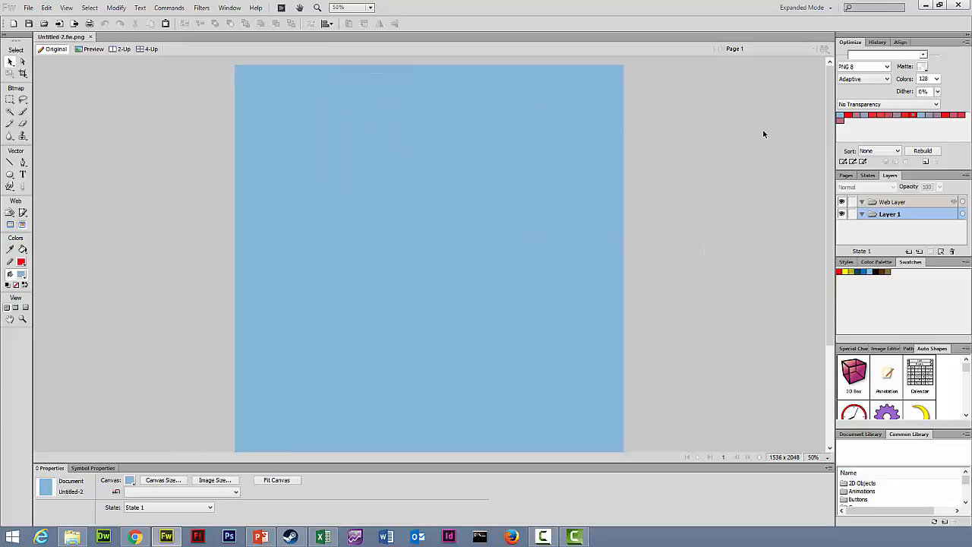
pyautogui.moveTo(831, 109); pyautogui.dragTo(825, 71)
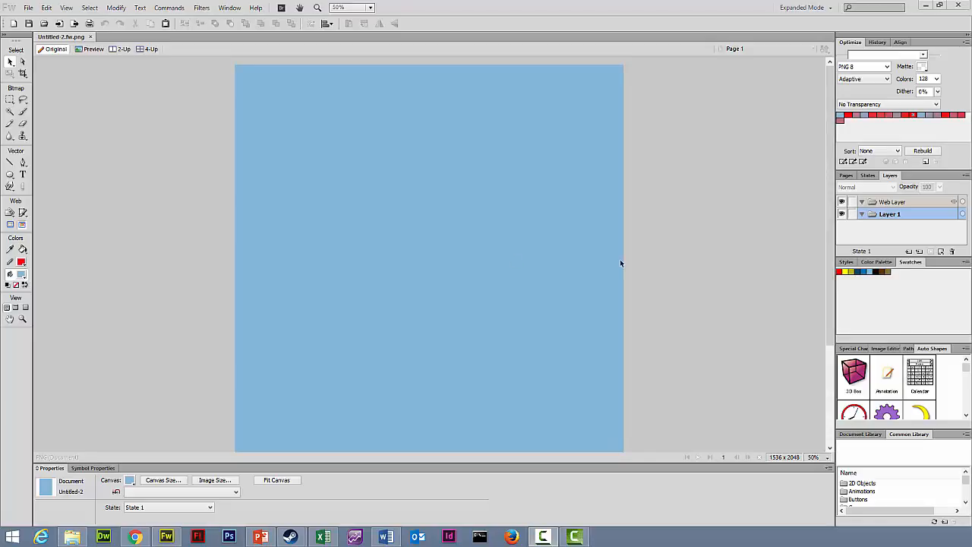
# Step: Open the recent file iconwork.fw and copy its fork-and-knife group into the new untitled document
pyautogui.click(28, 9)
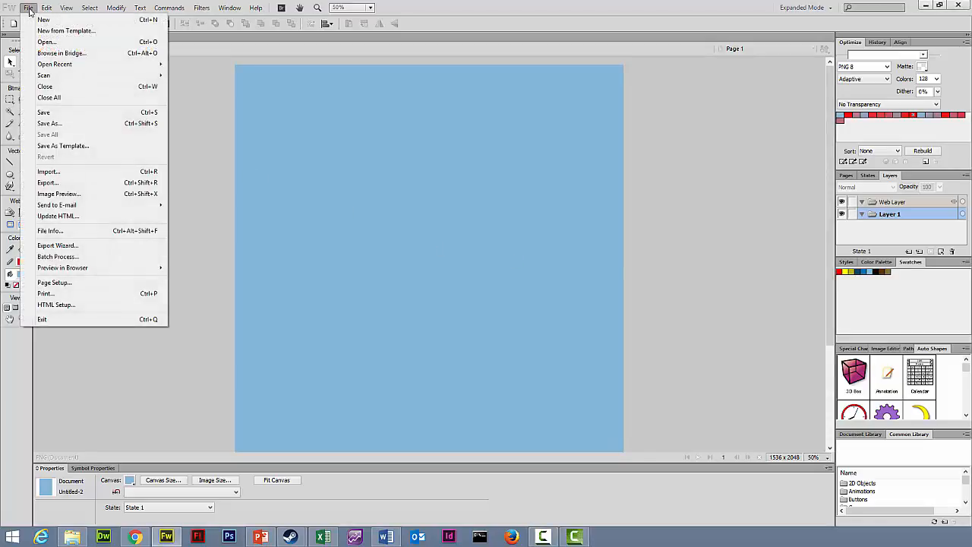
pyautogui.moveTo(68, 67)
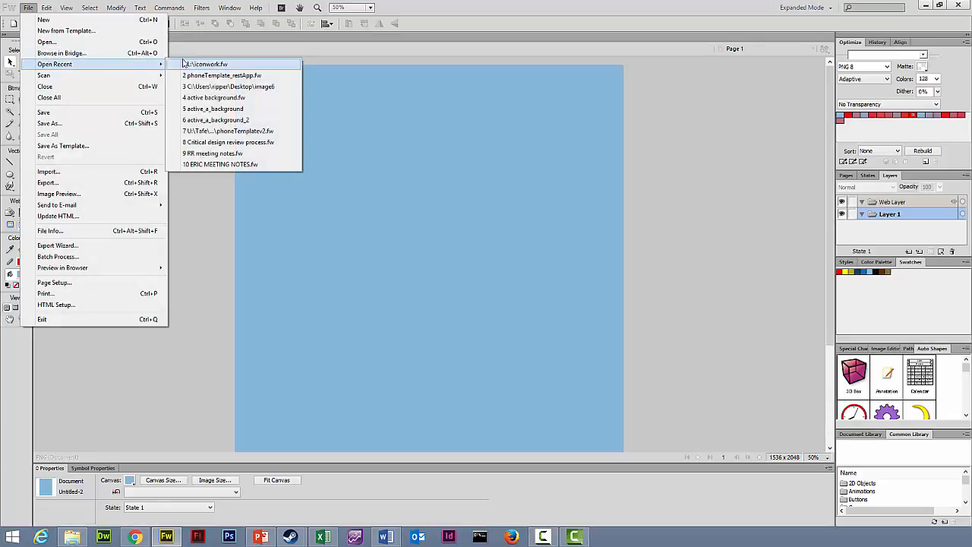
pyautogui.click(220, 65)
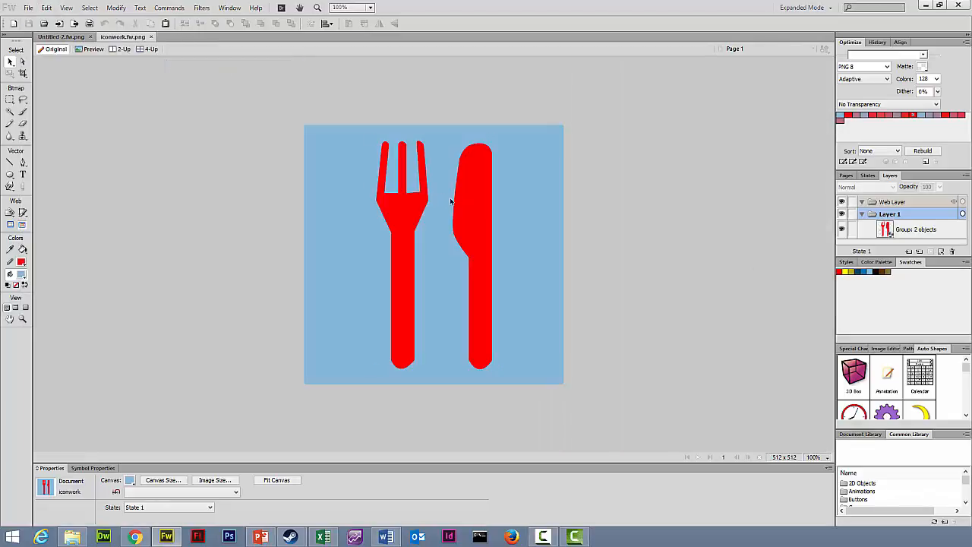
pyautogui.click(475, 204)
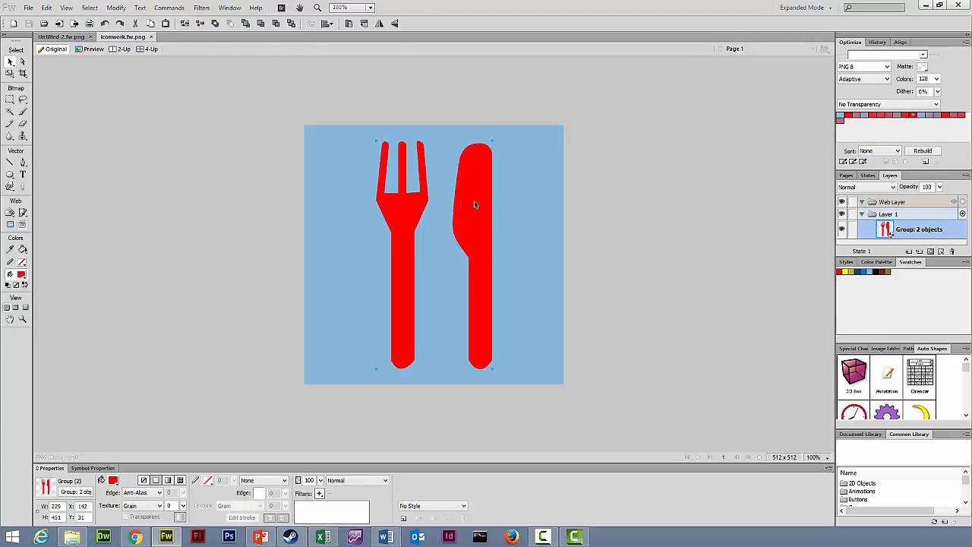
pyautogui.click(60, 37)
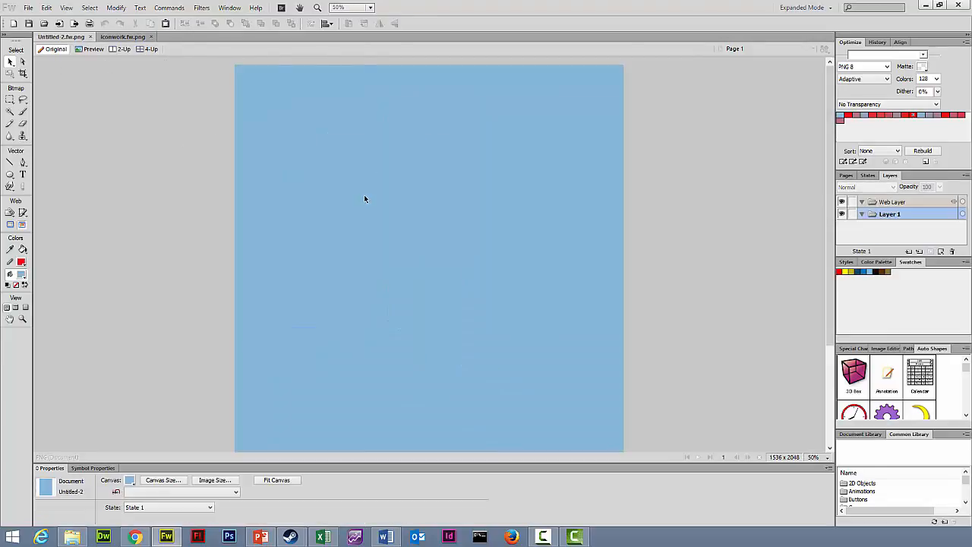
pyautogui.hotkey('ctrl', 'v')
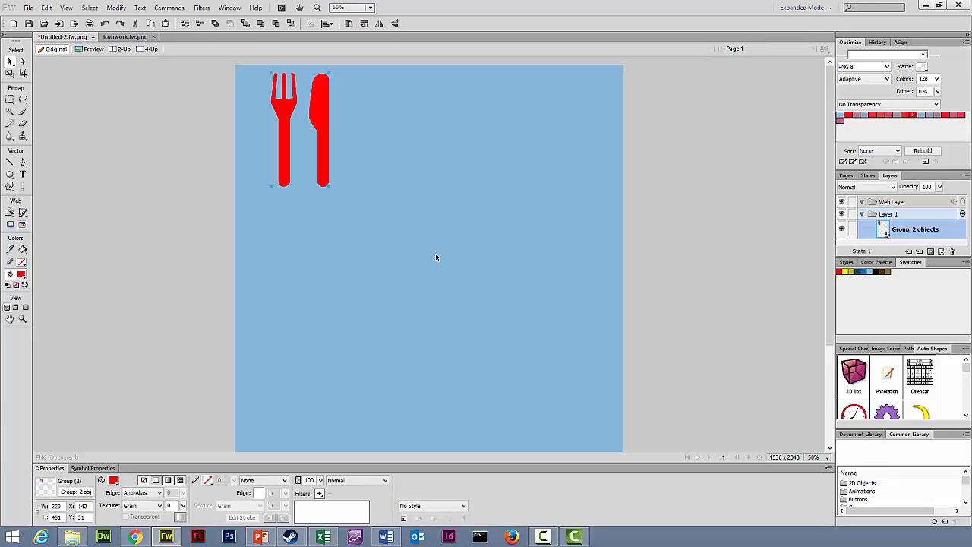
# Step: Enlarge the fork-and-knife group to about 578 x 1139 pixels and position it at about X 479, Y 291
pyautogui.moveTo(325, 136); pyautogui.dragTo(431, 238)
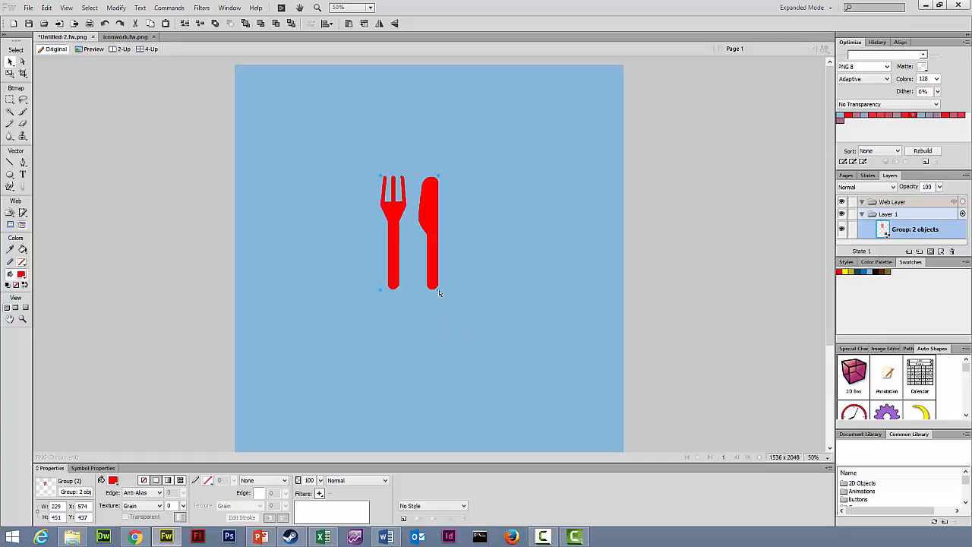
pyautogui.moveTo(438, 290); pyautogui.dragTo(524, 423)
pyautogui.moveTo(503, 363); pyautogui.dragTo(487, 314)
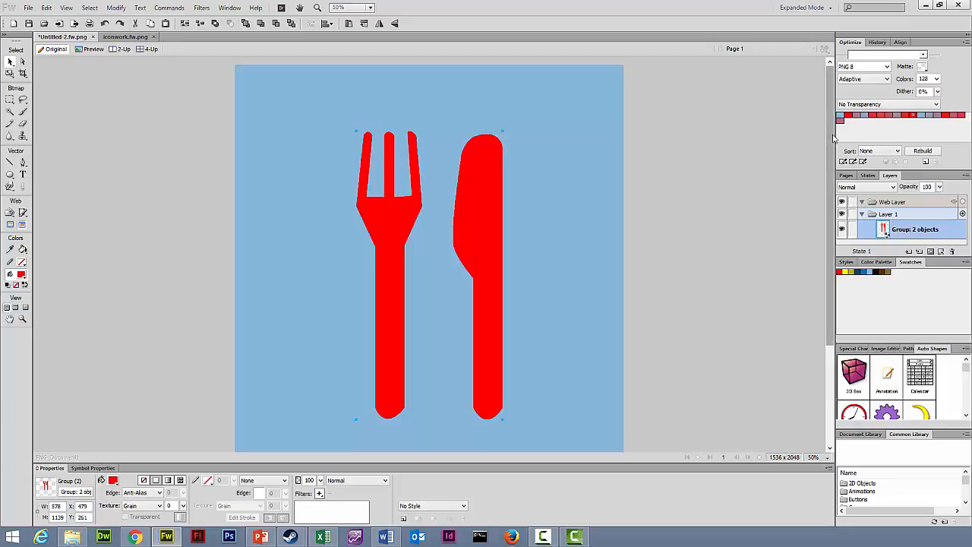
pyautogui.moveTo(832, 137); pyautogui.dragTo(831, 139)
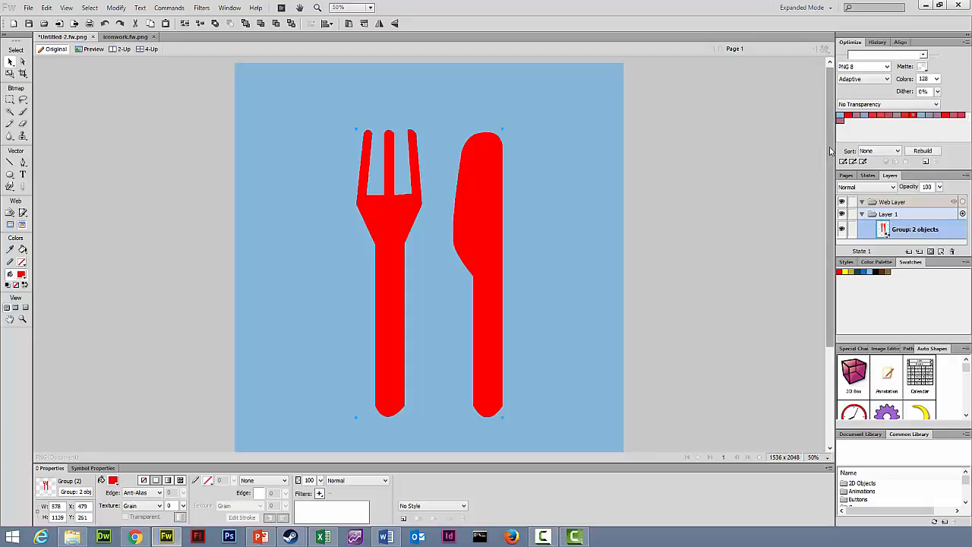
pyautogui.moveTo(488, 265)
pyautogui.mouseDown()
pyautogui.moveTo(505, 265)
pyautogui.moveTo(484, 260)
pyautogui.moveTo(490, 272)
pyautogui.mouseUp()
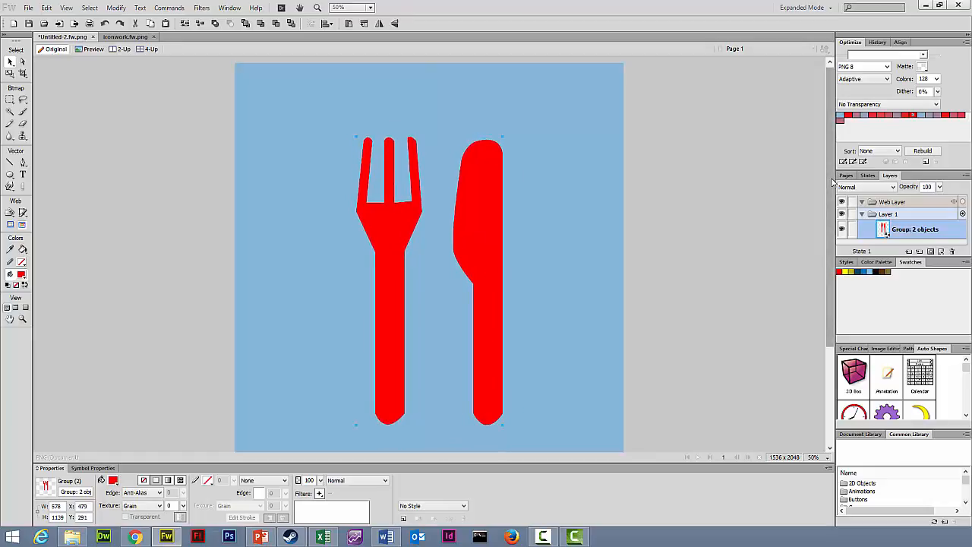
# Step: Add the two-line text "Restaurant App" below the fork and knife in Myriad Pro at size 50
pyautogui.moveTo(831, 217); pyautogui.dragTo(830, 251)
pyautogui.click(22, 174)
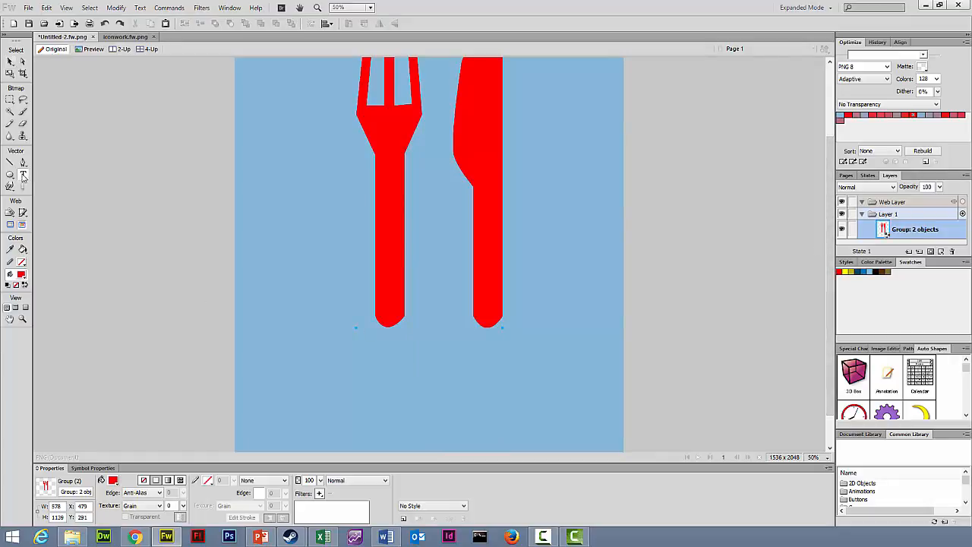
pyautogui.click(371, 395)
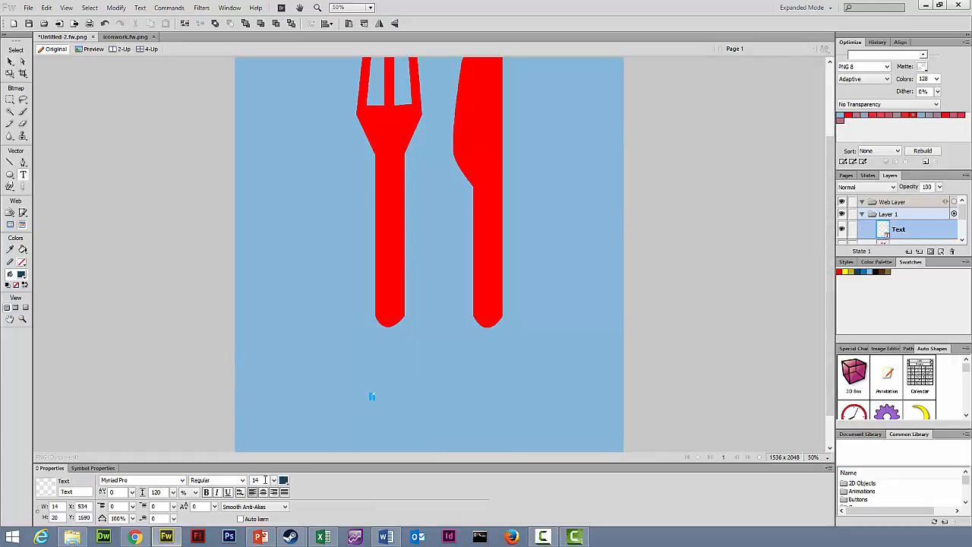
pyautogui.doubleClick(255, 480)
pyautogui.write('10')
pyautogui.press('Return')
pyautogui.write('Restaurant')
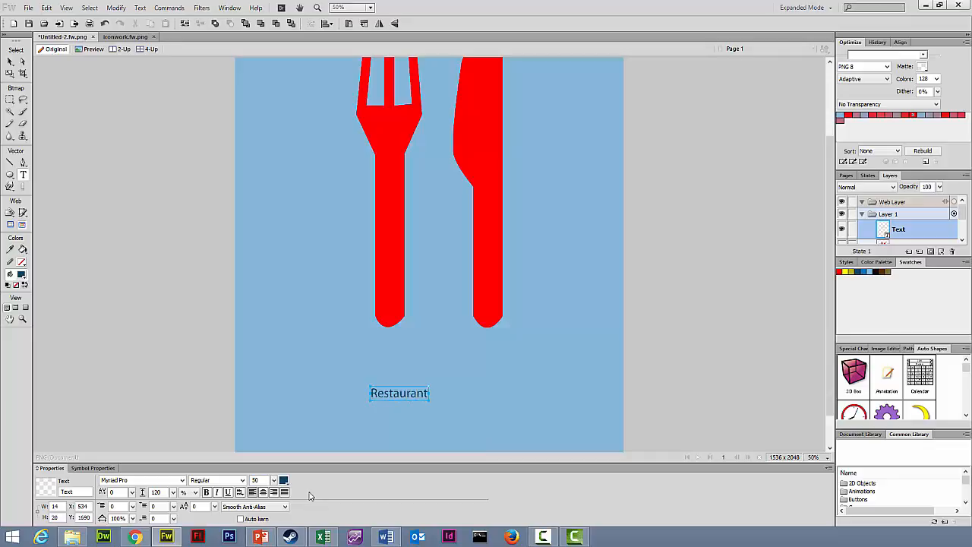
pyautogui.press('Return')
pyautogui.write('App')
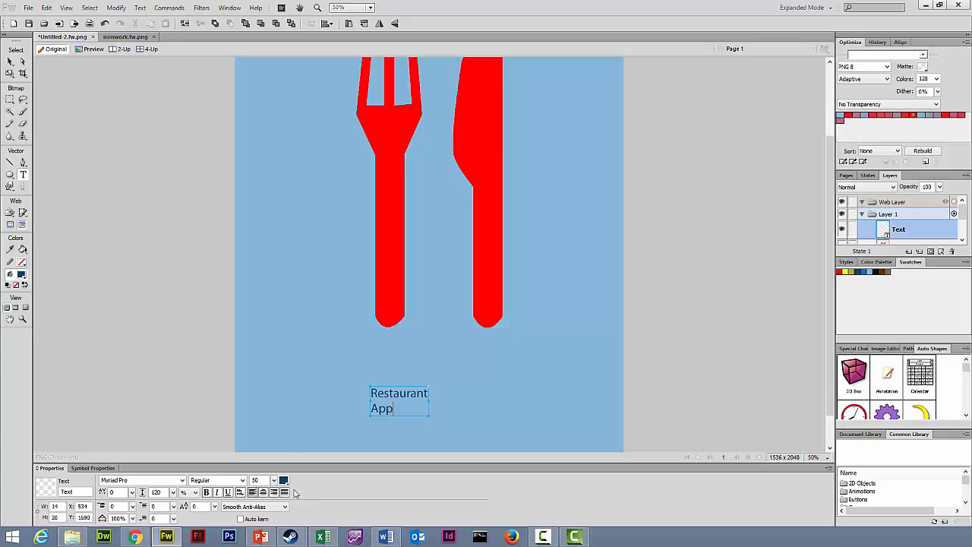
# Step: Center-align the "Restaurant App" text and set its font size to 150
pyautogui.click(10, 61)
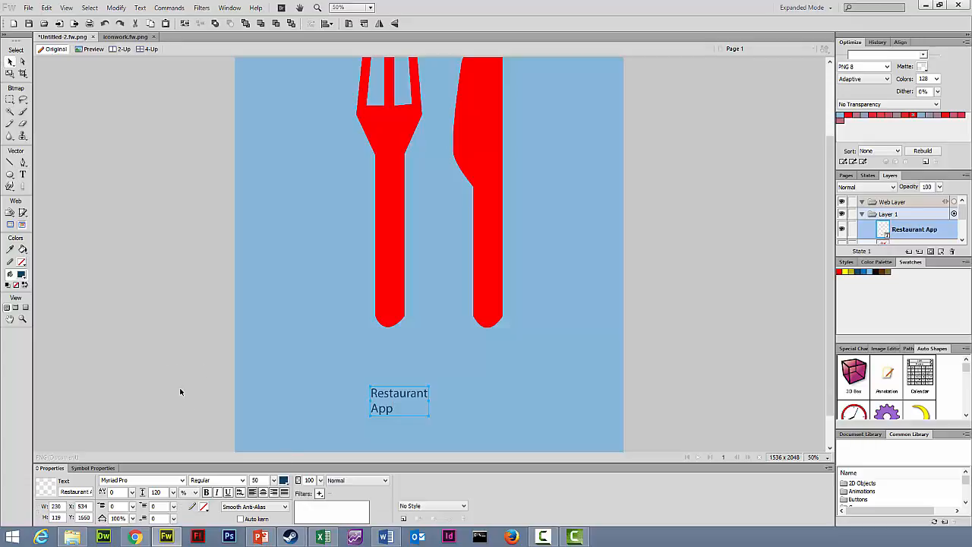
pyautogui.click(264, 491)
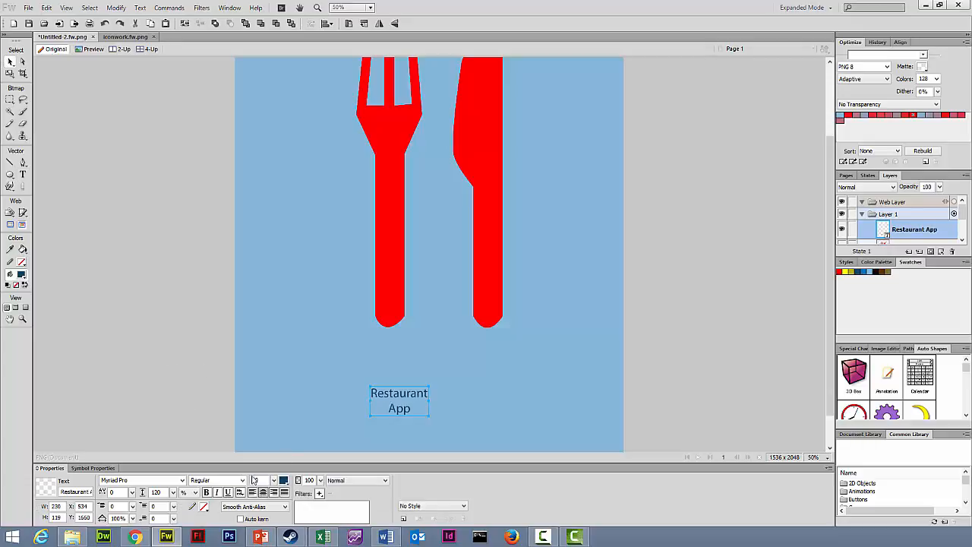
pyautogui.click(275, 481)
pyautogui.moveTo(275, 480); pyautogui.dragTo(277, 431)
pyautogui.moveTo(271, 480); pyautogui.dragTo(277, 411)
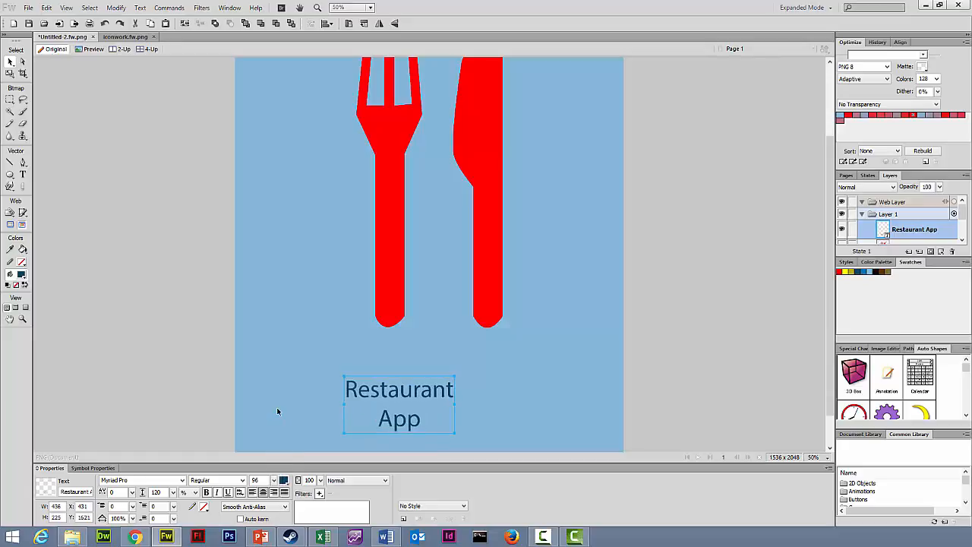
pyautogui.doubleClick(252, 477)
pyautogui.write('45')
pyautogui.press('Return')
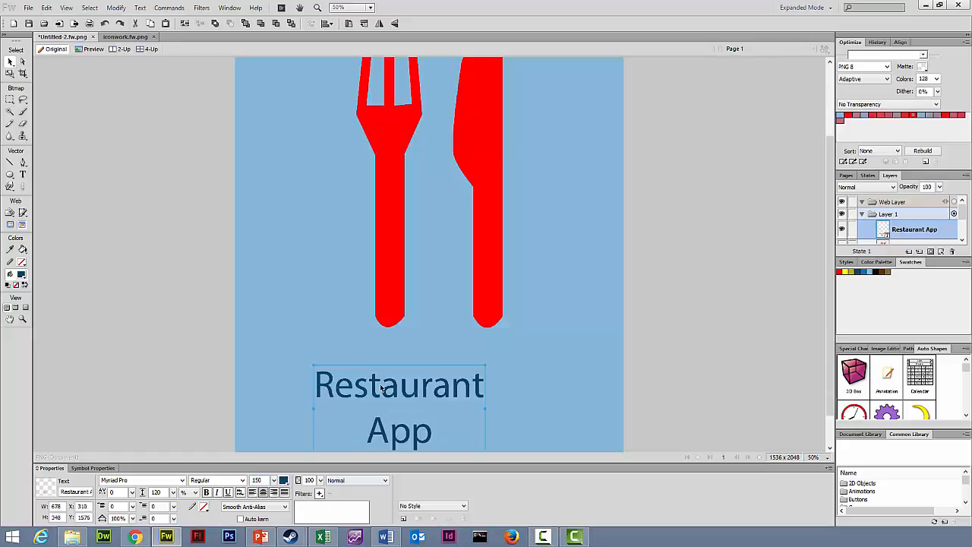
# Step: Center the "Restaurant App" text horizontally beneath the fork and knife, at about X 429, Y 1550
pyautogui.moveTo(384, 391); pyautogui.dragTo(415, 394)
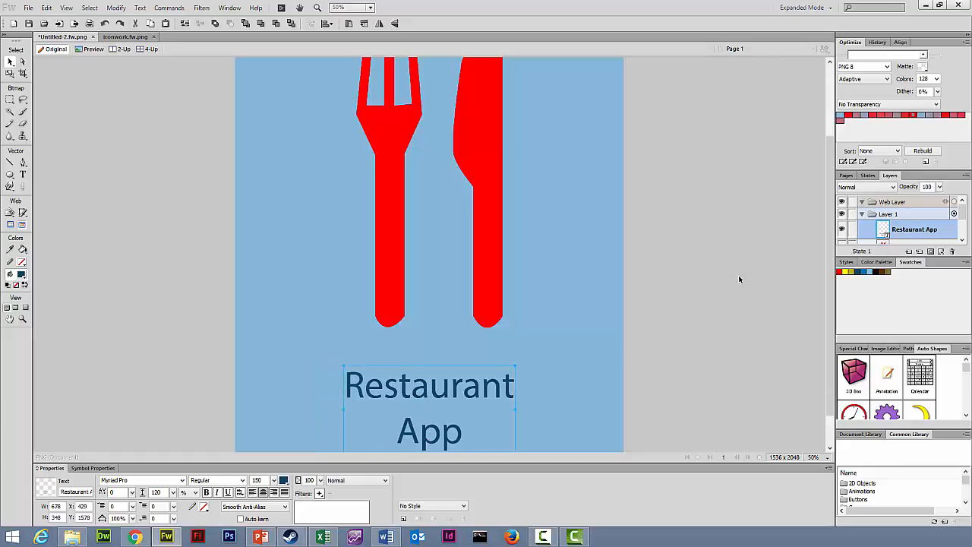
pyautogui.scroll(-2, 828, 228)
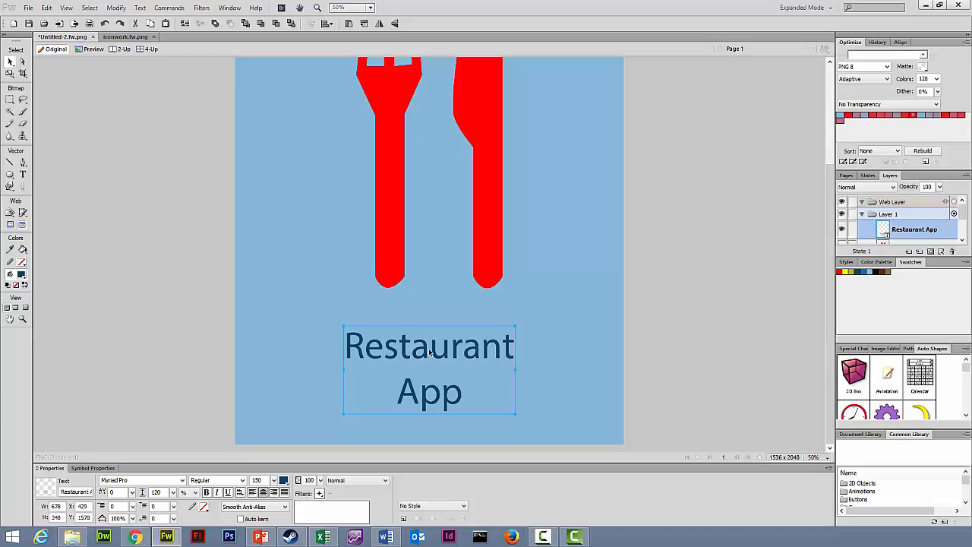
pyautogui.moveTo(430, 353); pyautogui.dragTo(429, 347)
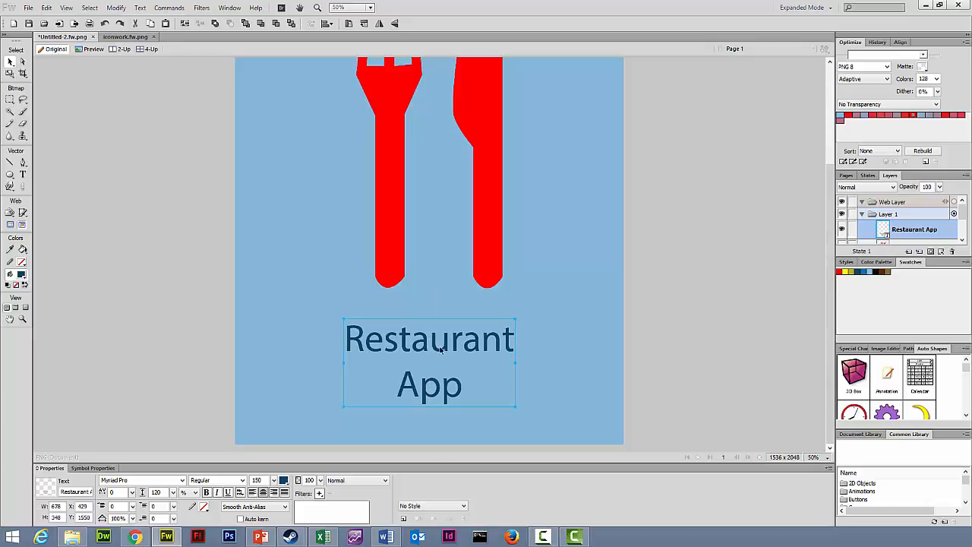
pyautogui.click(689, 269)
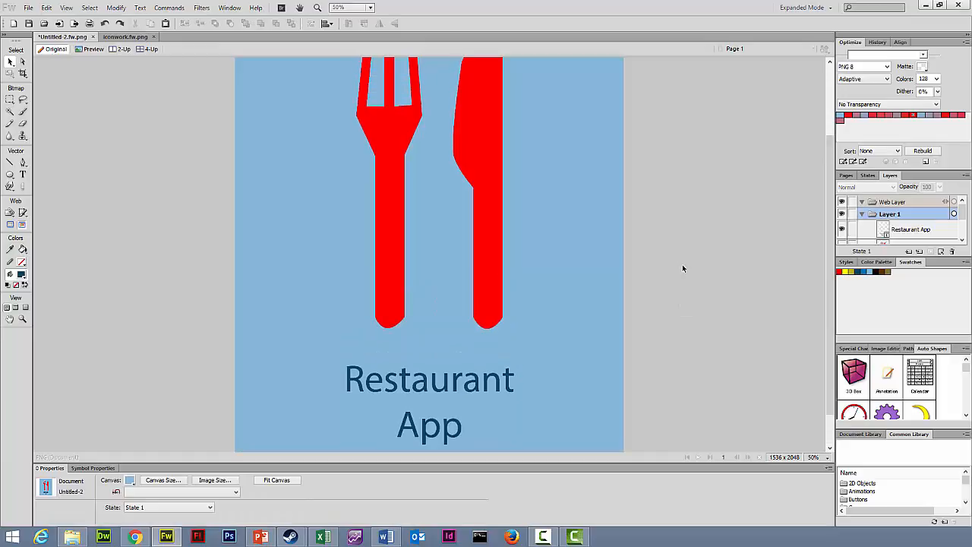
# Step: Choose the maximum number of colors for the PNG 8 export format
pyautogui.scroll(3, 682, 264)
pyautogui.scroll(-2, 682, 268)
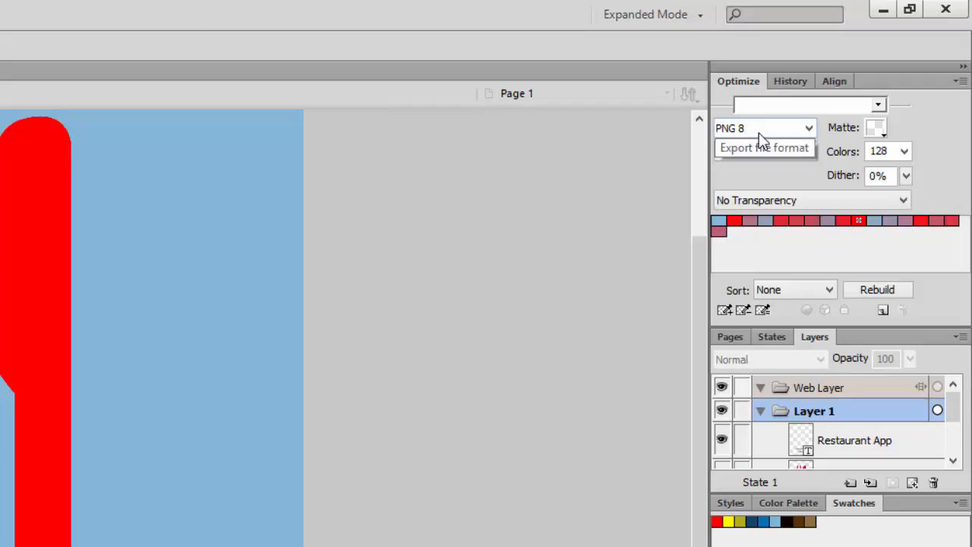
pyautogui.click(904, 151)
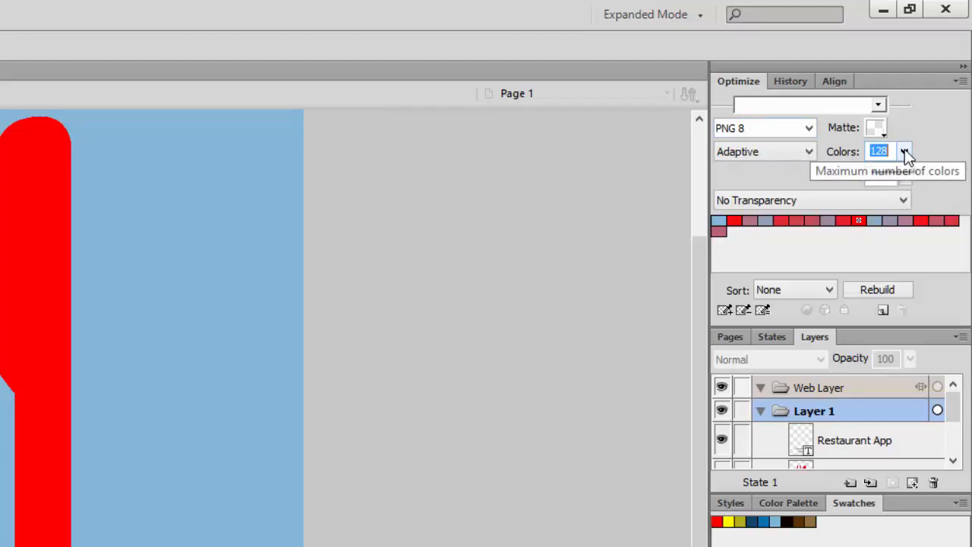
pyautogui.click(888, 232)
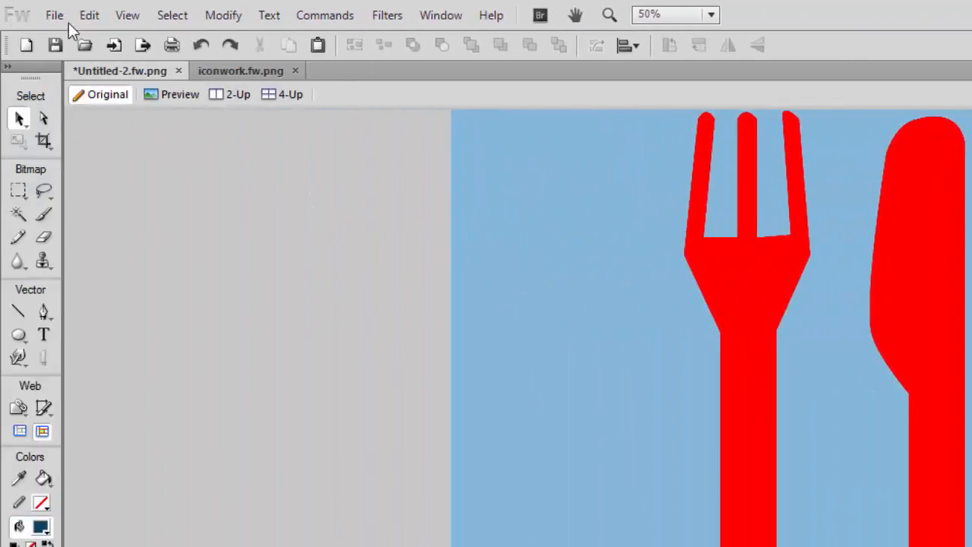
# Step: Start exporting the image and create a folder named "Splash screens" on the Lexar (L:) drive as the destination
pyautogui.click(60, 19)
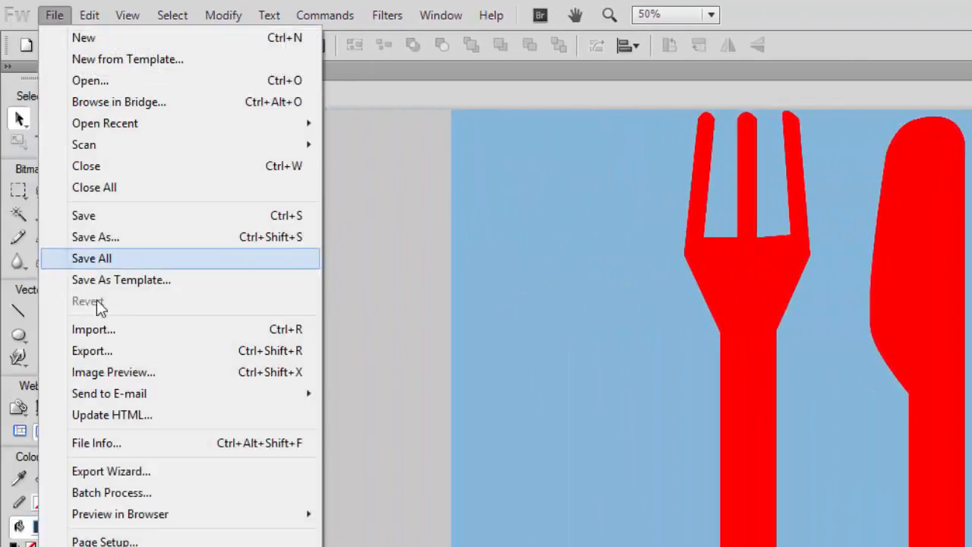
pyautogui.click(101, 351)
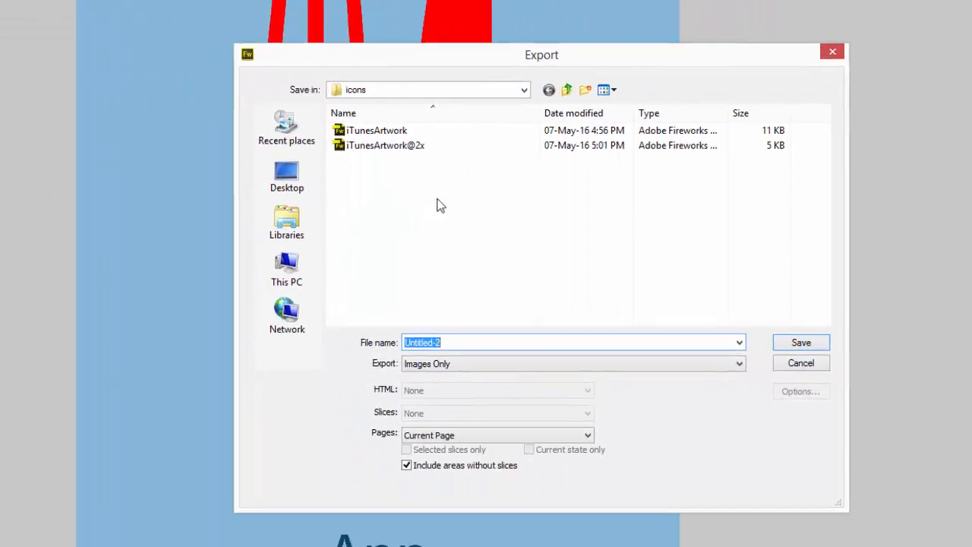
pyautogui.click(566, 90)
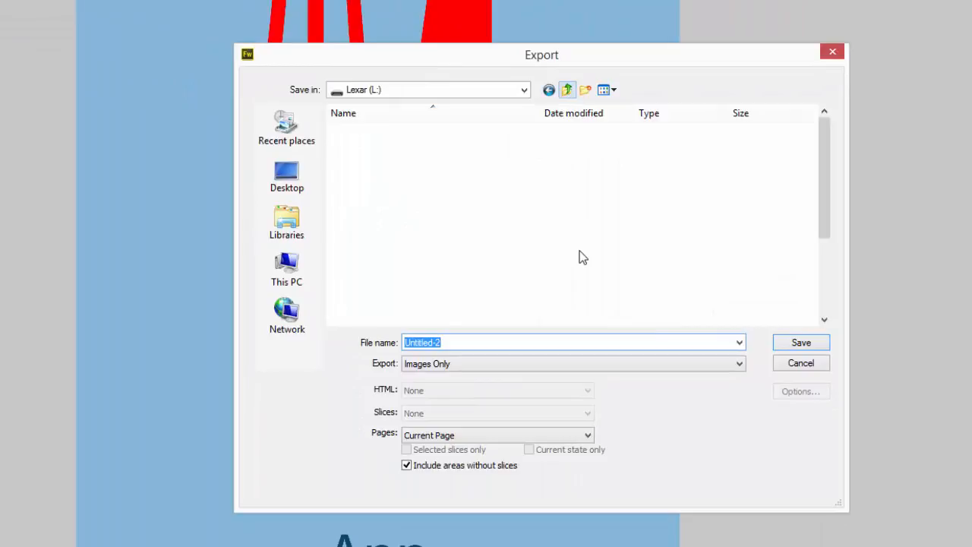
pyautogui.click(584, 90)
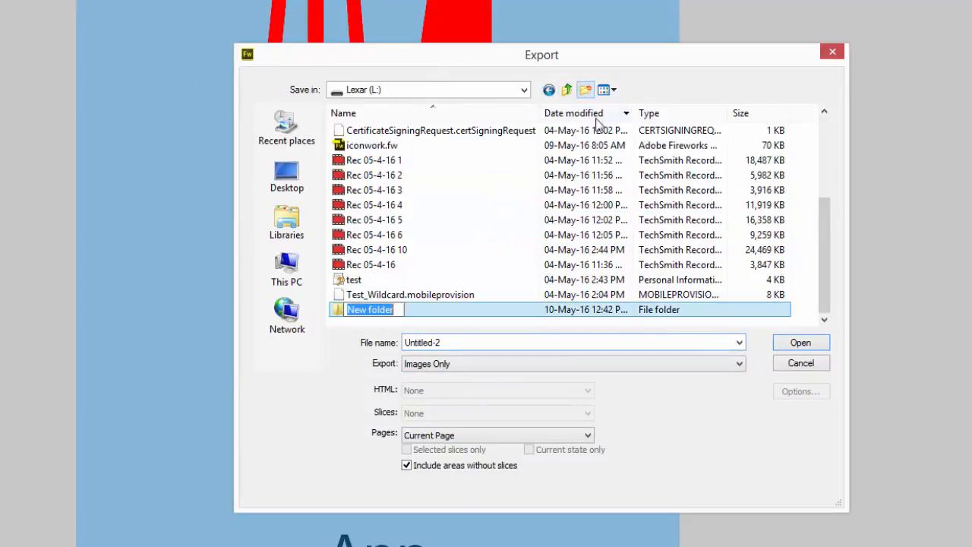
pyautogui.write('Sp')
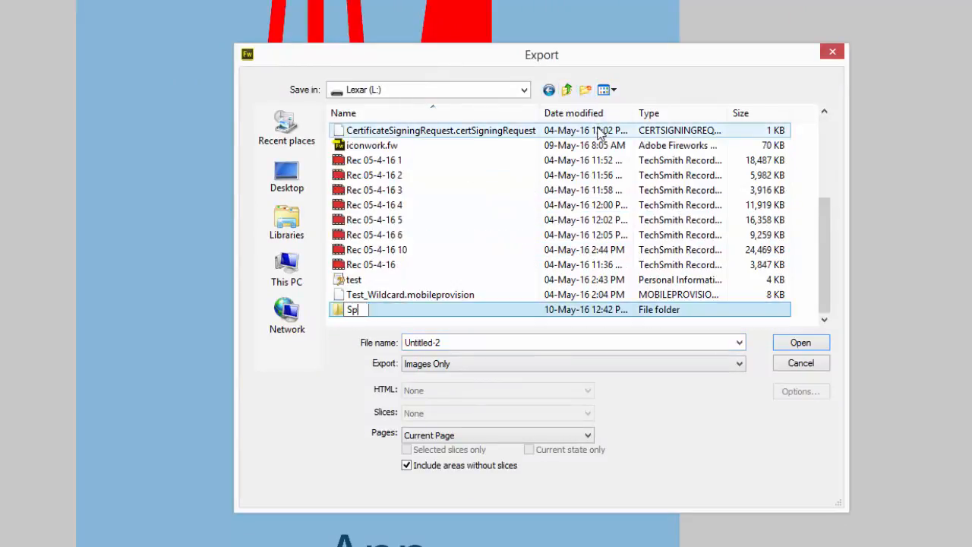
pyautogui.write('lash screens')
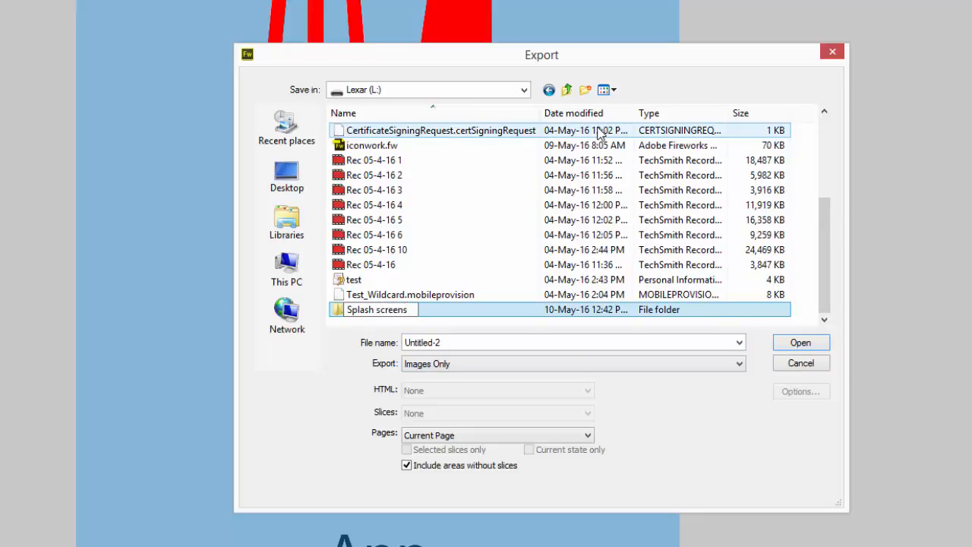
pyautogui.doubleClick(398, 312)
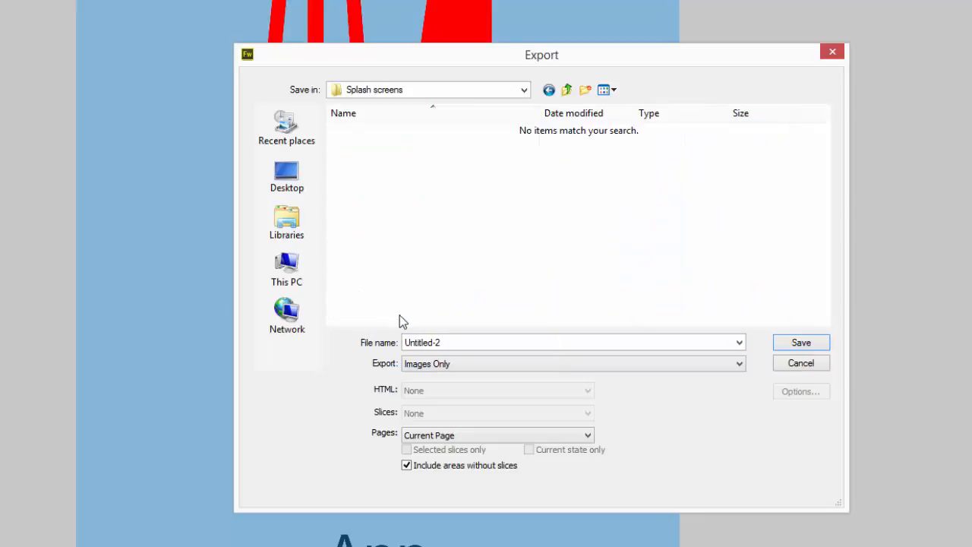
# Step: Export the image as "default-Portrait@2x~ipad" with Images Only into the Splash screens folder
pyautogui.click(617, 338)
pyautogui.press('BackSpace')
pyautogui.press('BackSpace')
pyautogui.press('BackSpace')
pyautogui.press('BackSpace')
pyautogui.press('BackSpace')
pyautogui.press('BackSpace')
pyautogui.press('BackSpace')
pyautogui.press('BackSpace')
pyautogui.press('BackSpace')
pyautogui.press('BackSpace')
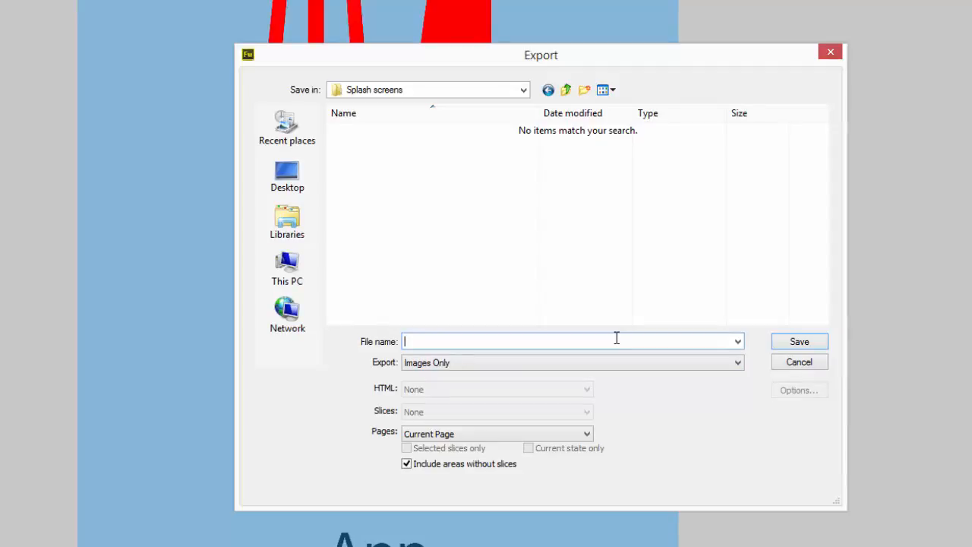
pyautogui.write('default-Portrait')
pyautogui.write('@2x~ip')
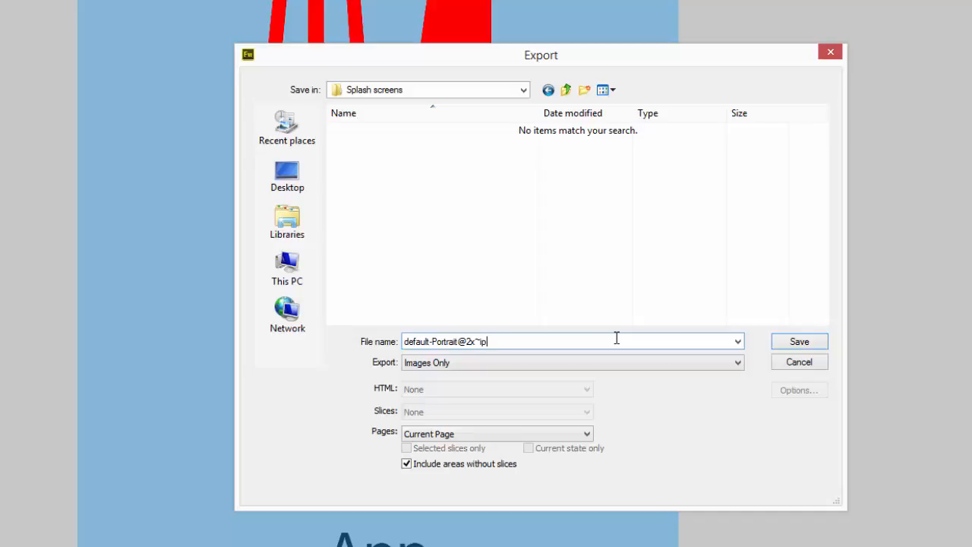
pyautogui.write('ad.')
pyautogui.press('BackSpace')
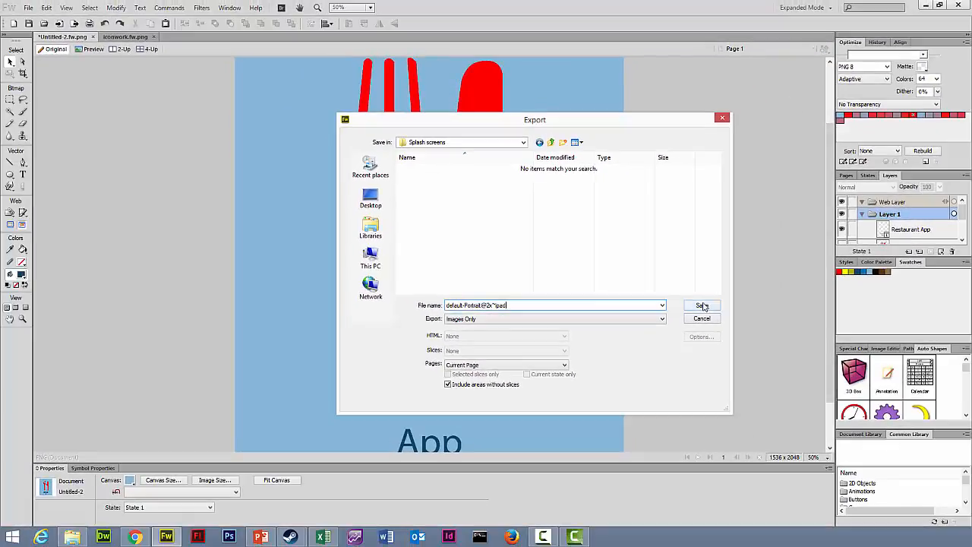
pyautogui.click(783, 335)
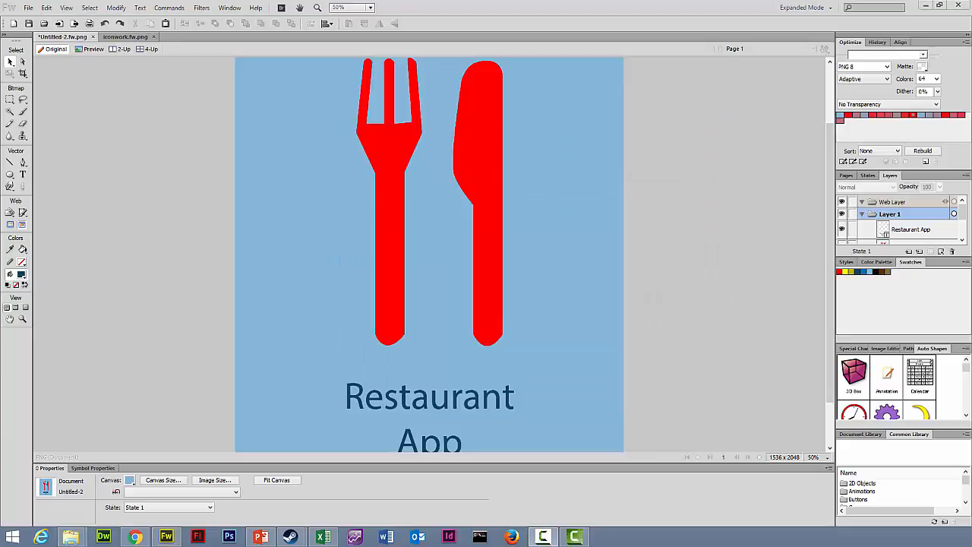
# Step: Check the exported iPad portrait file in the Splash screens folder in File Explorer, then close that window
pyautogui.moveTo(971, 155); pyautogui.dragTo(517, 113)
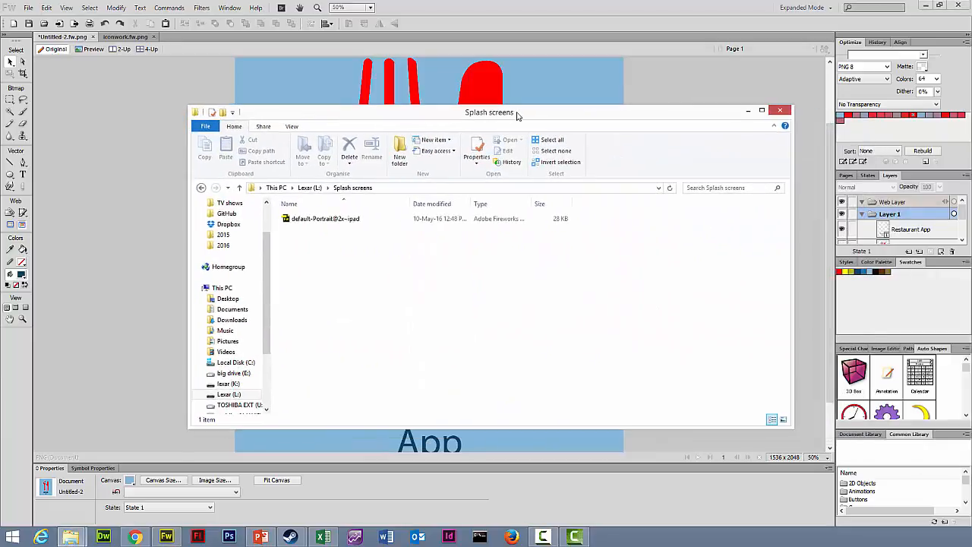
pyautogui.click(298, 226)
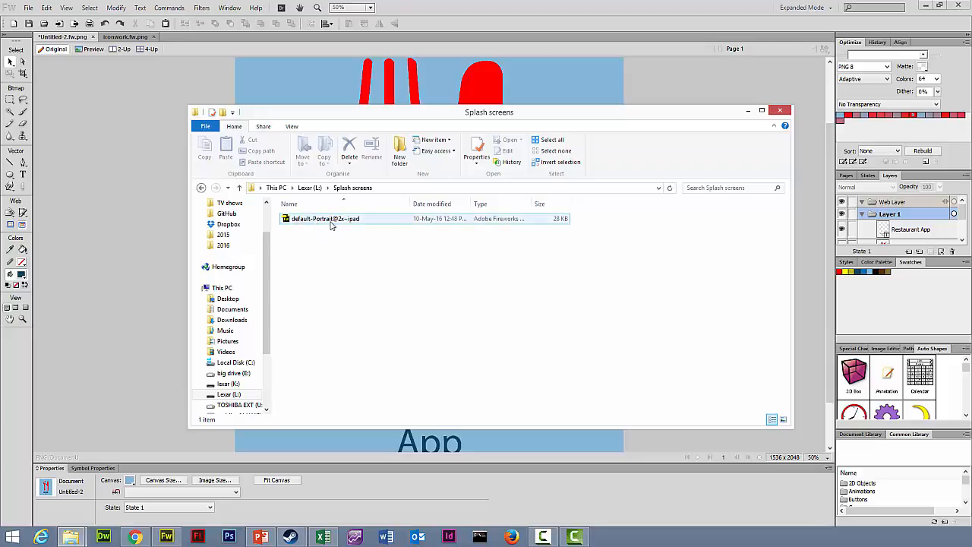
pyautogui.click(372, 266)
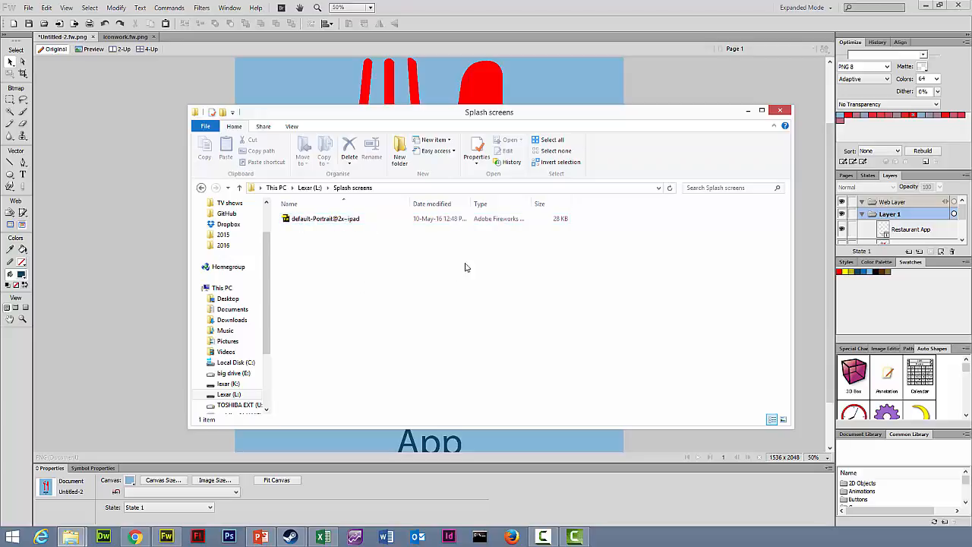
pyautogui.click(780, 111)
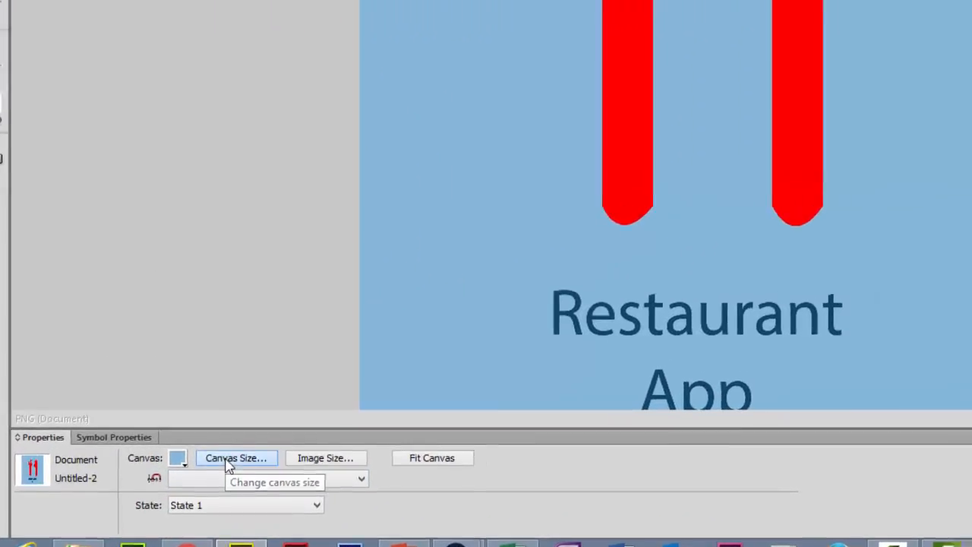
# Step: Set the canvas size to 1242 x 2208 pixels, keeping the centre anchor
pyautogui.click(276, 438)
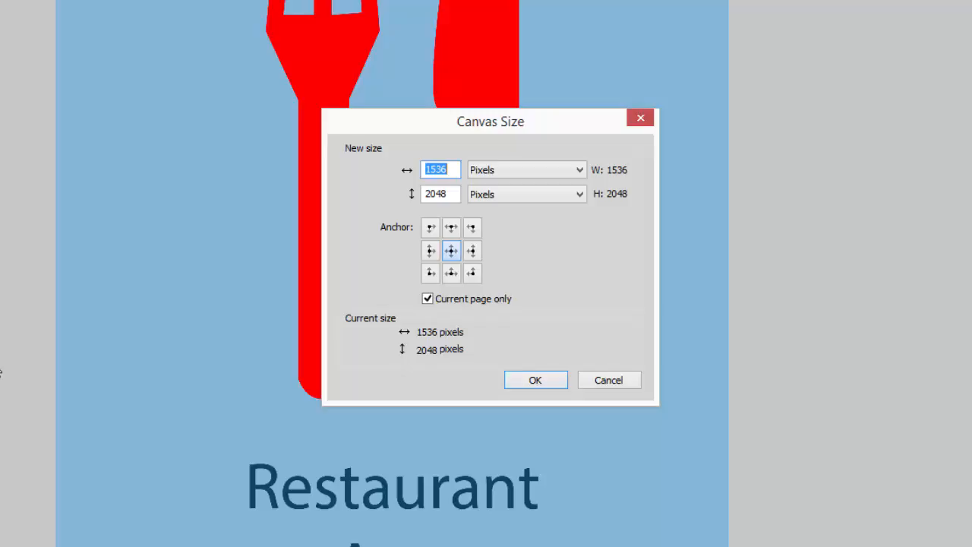
pyautogui.write('1242')
pyautogui.doubleClick(447, 193)
pyautogui.write('22')
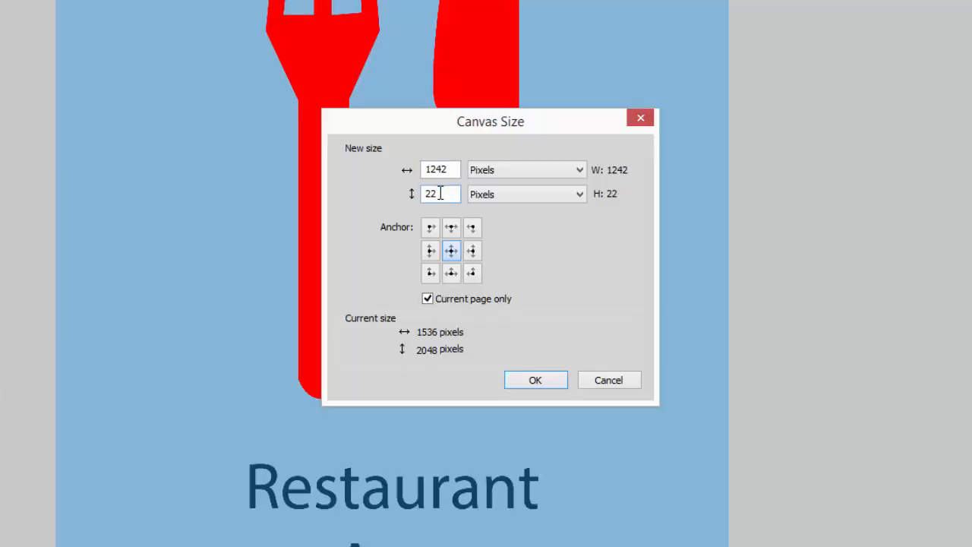
pyautogui.write('08')
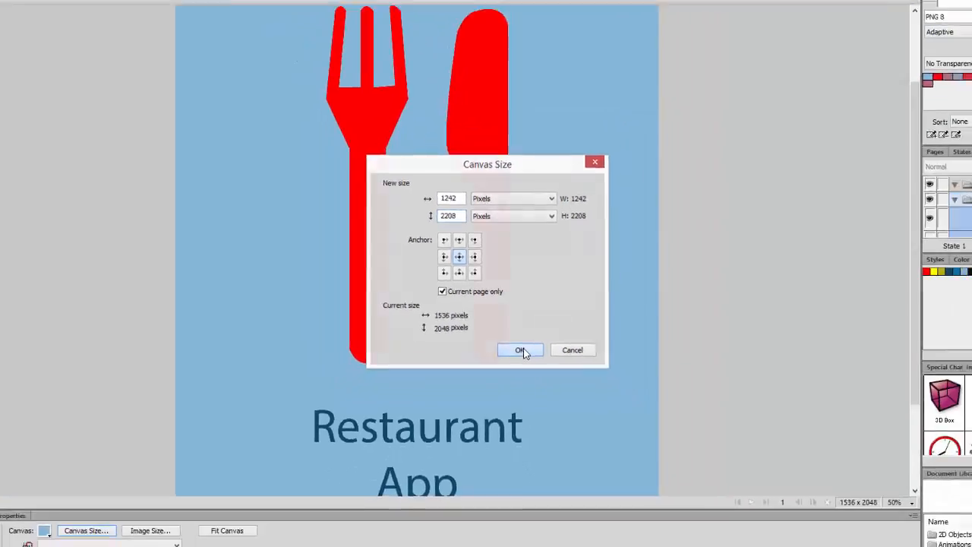
pyautogui.click(535, 380)
pyautogui.click(653, 269)
# Step: Move the "Restaurant App" text slightly down beneath the fork and knife, to about X 282, Y 1638
pyautogui.scroll(-5, 653, 269)
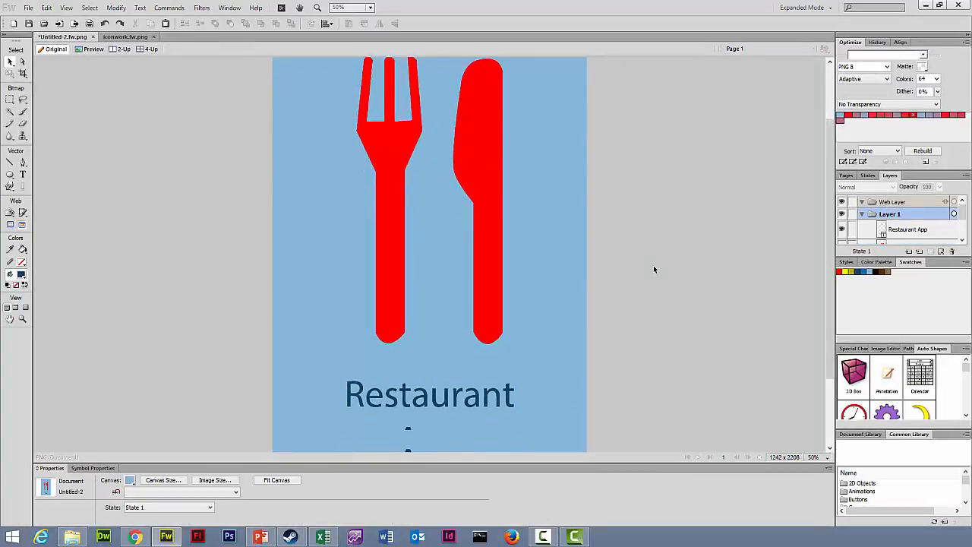
pyautogui.scroll(5, 656, 269)
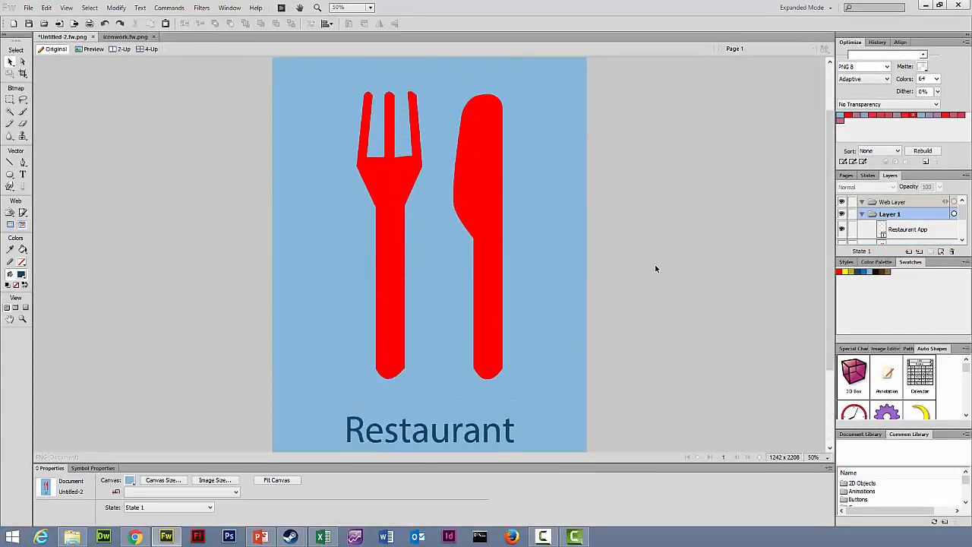
pyautogui.scroll(-3, 656, 269)
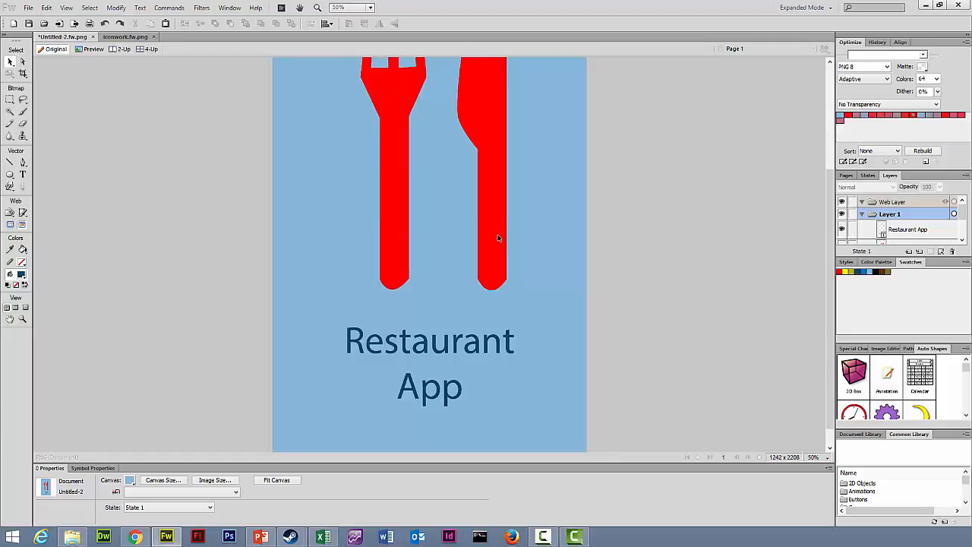
pyautogui.click(465, 361)
pyautogui.moveTo(465, 362); pyautogui.dragTo(462, 350)
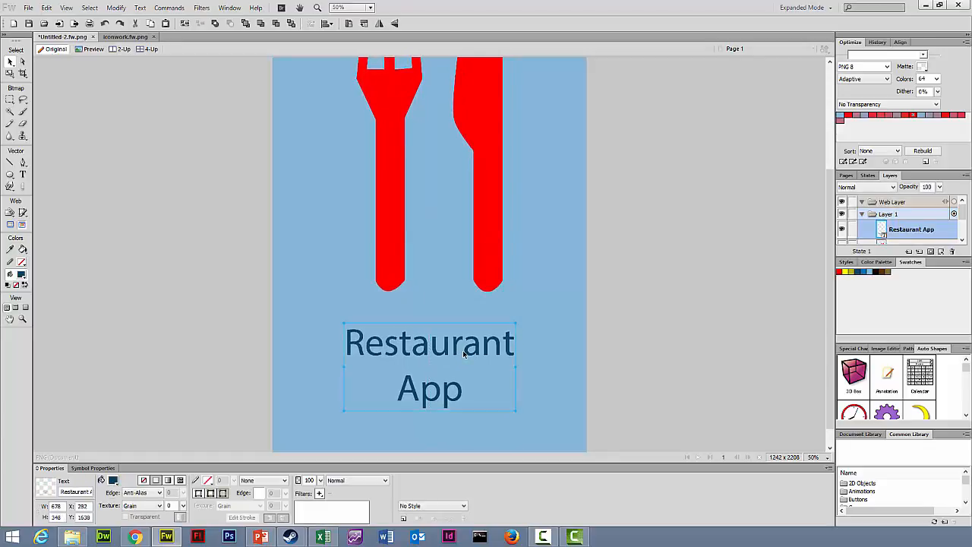
pyautogui.click(720, 251)
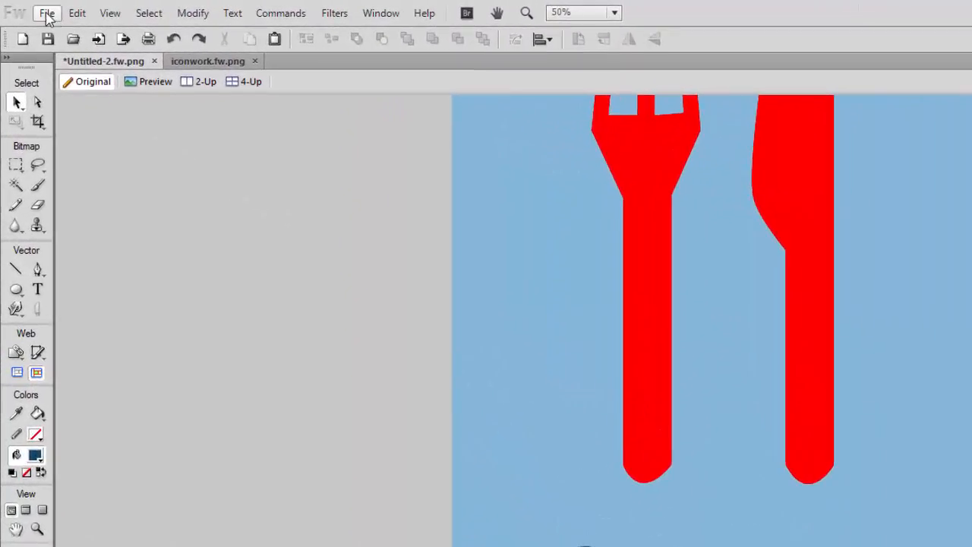
# Step: Export the resized image as "default-736h" with Images Only into the Splash screens folder
pyautogui.click(47, 14)
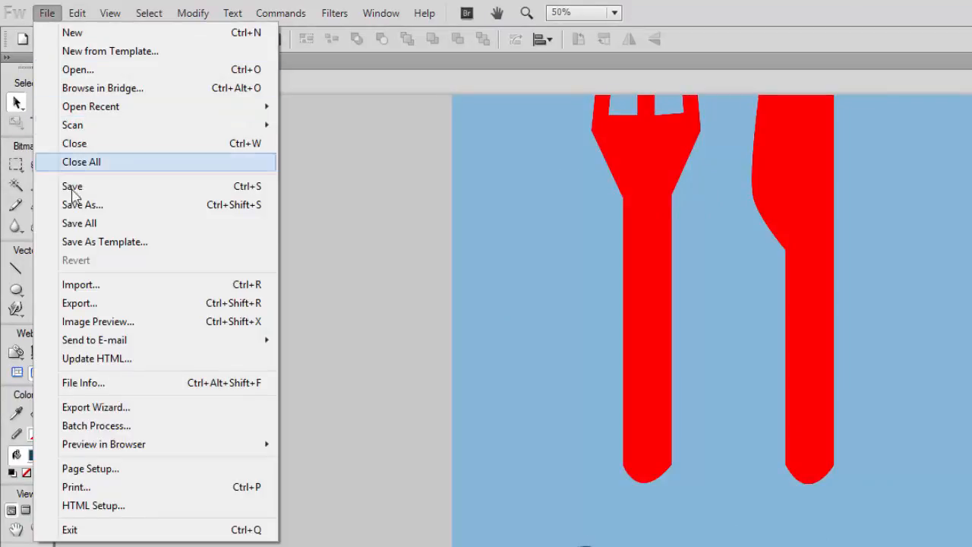
pyautogui.click(84, 306)
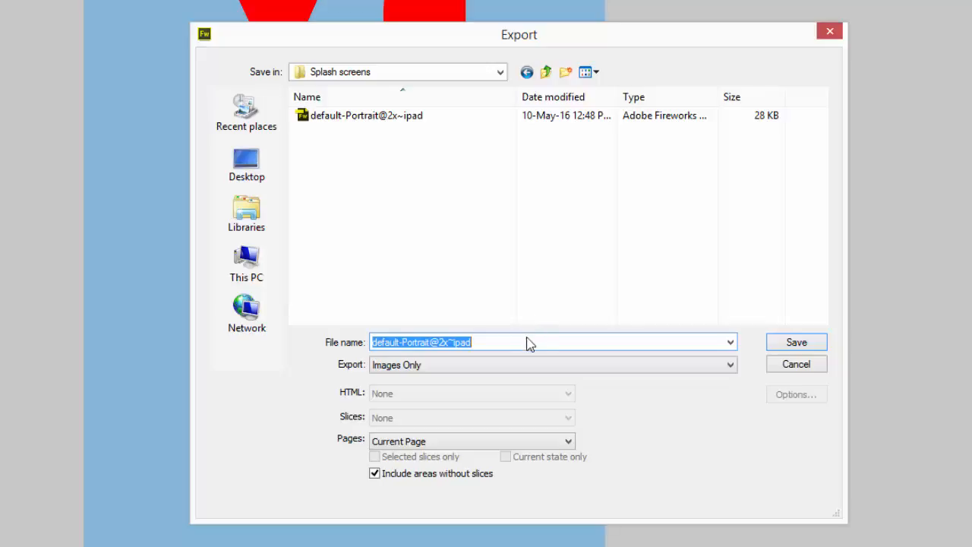
pyautogui.click(495, 341)
pyautogui.press('BackSpace')
pyautogui.press('BackSpace')
pyautogui.press('BackSpace')
pyautogui.press('BackSpace')
pyautogui.press('BackSpace')
pyautogui.press('BackSpace')
pyautogui.press('BackSpace')
pyautogui.press('BackSpace')
pyautogui.press('BackSpace')
pyautogui.press('BackSpace')
pyautogui.press('BackSpace')
pyautogui.press('BackSpace')
pyautogui.press('BackSpace')
pyautogui.press('BackSpace')
pyautogui.press('BackSpace')
pyautogui.press('BackSpace')
pyautogui.press('BackSpace')
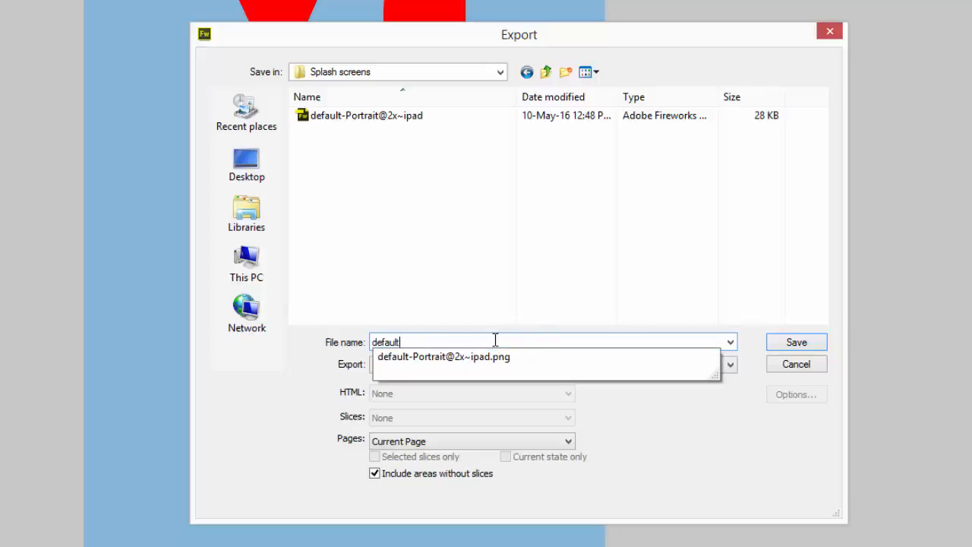
pyautogui.write('-73')
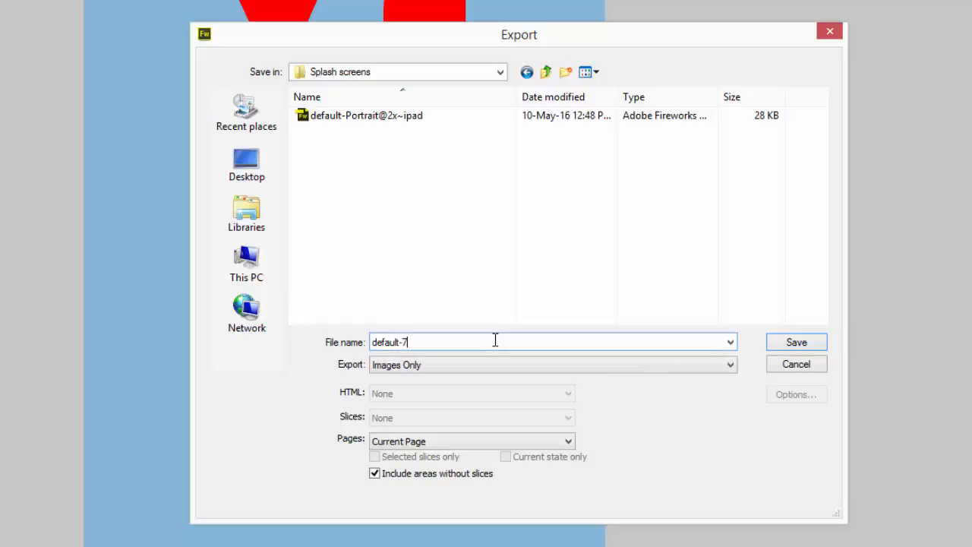
pyautogui.write('6h')
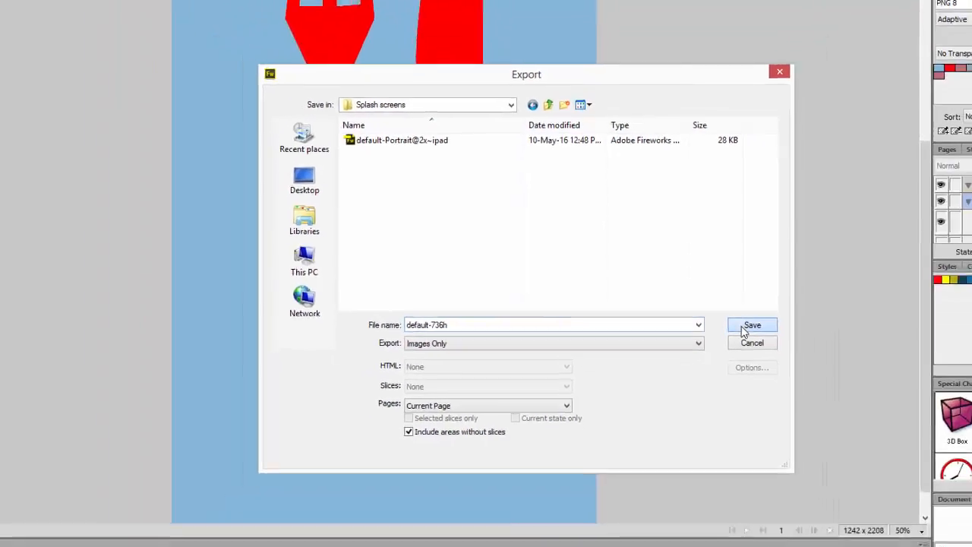
pyautogui.click(785, 345)
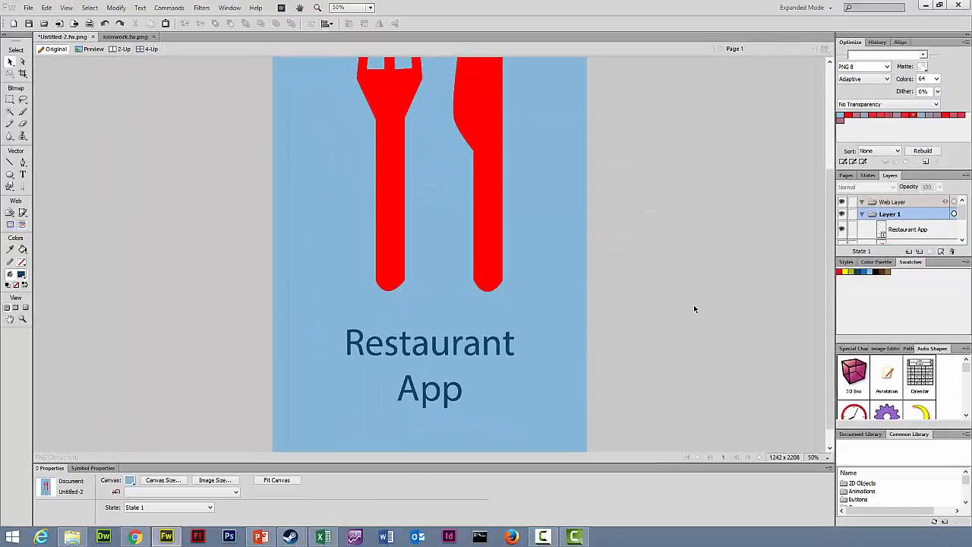